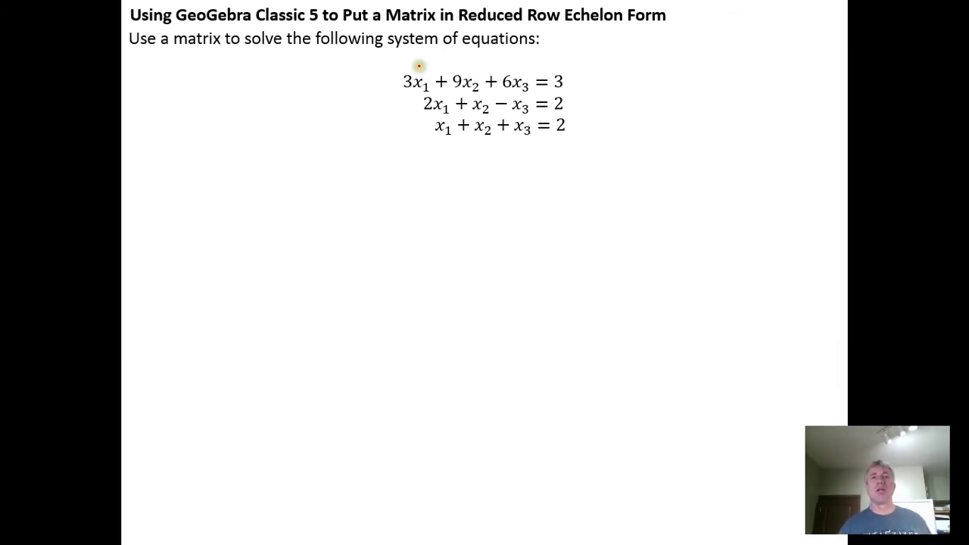
Ink the matrix's left bracket in red, undoing a stray brace beside the equations.
drag(390, 74, 396, 130)
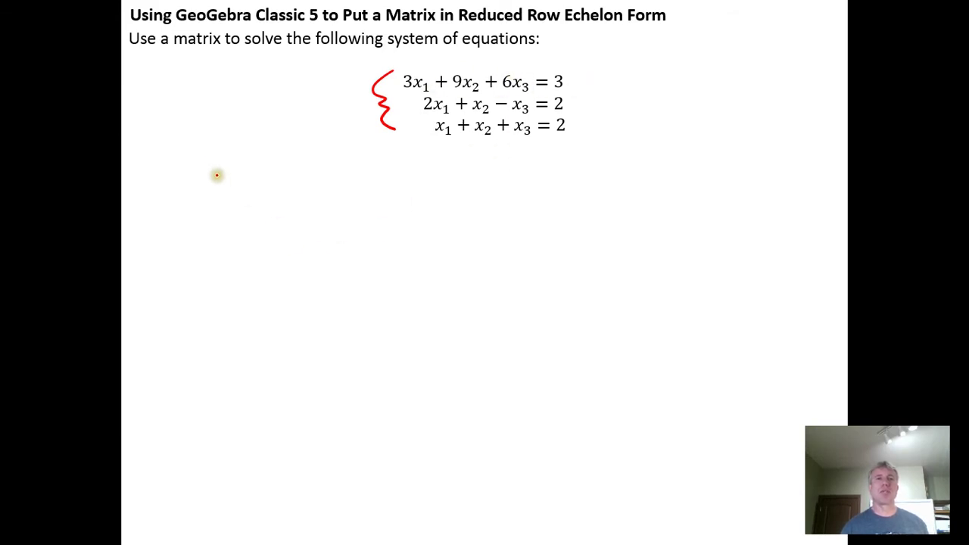
mouse_move(243, 174)
mouse_down()
mouse_move(228, 224)
mouse_move(230, 276)
mouse_move(247, 276)
mouse_up()
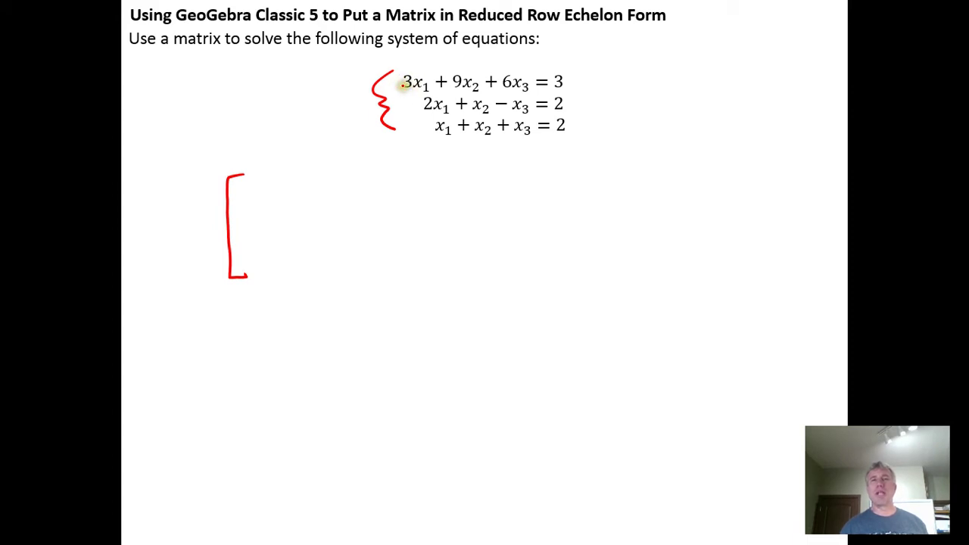
key(ctrl+z)
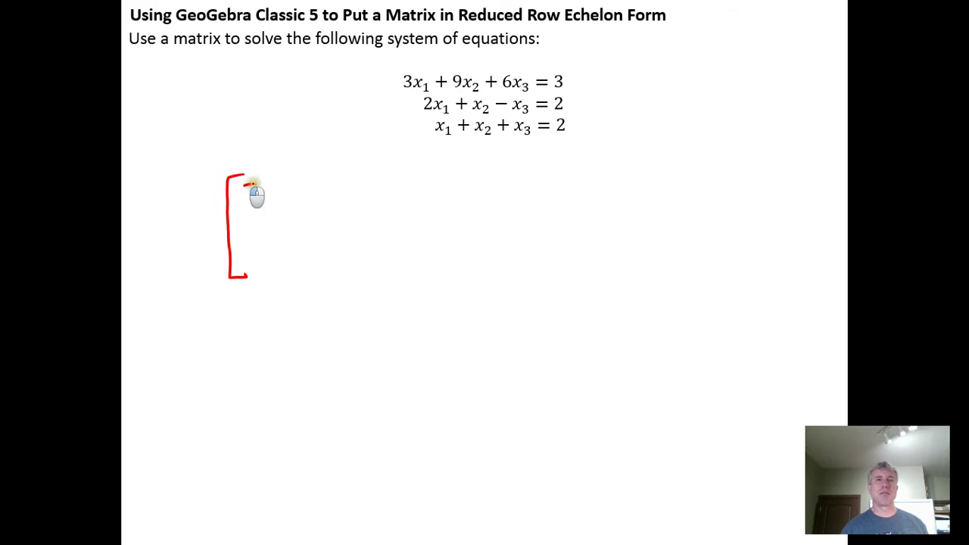
Ink rows 3 9 6 3, 2 1 −1 2, 1 1 1 2 and the closing bracket, then exit the show.
mouse_move(244, 184)
mouse_down()
mouse_move(288, 184)
mouse_move(343, 197)
mouse_move(375, 198)
mouse_up()
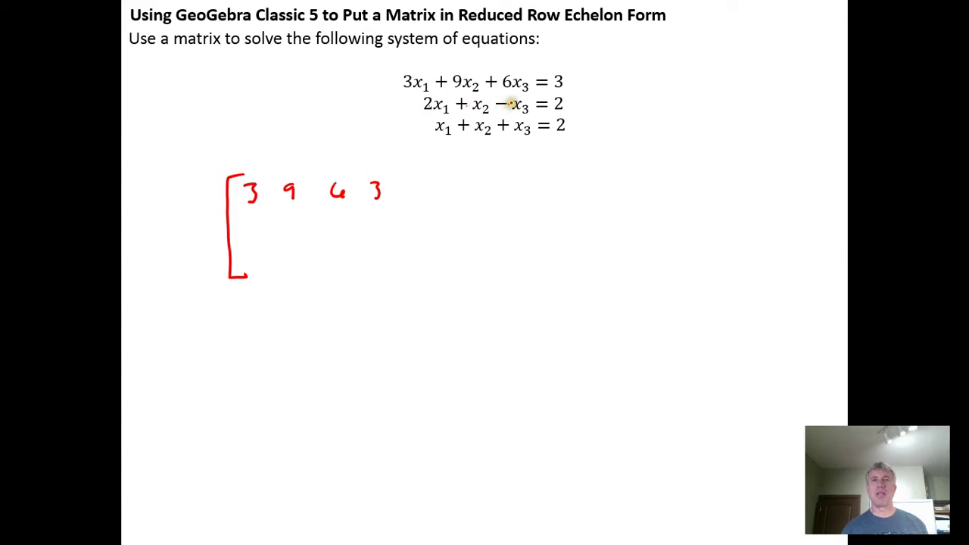
mouse_move(251, 220)
mouse_down()
mouse_move(265, 234)
mouse_move(335, 219)
mouse_up()
mouse_move(341, 214)
mouse_down()
mouse_move(343, 229)
mouse_move(386, 227)
mouse_up()
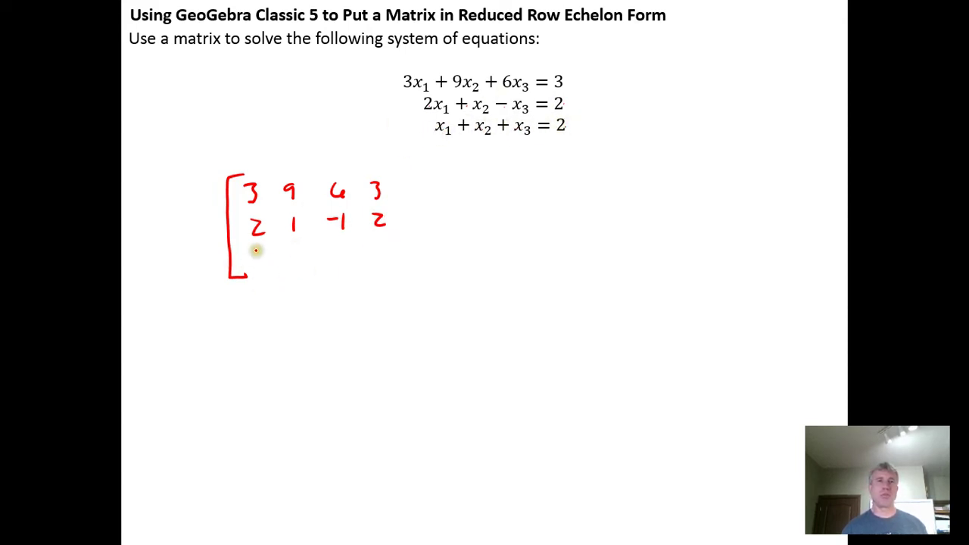
mouse_move(256, 246)
mouse_down()
mouse_move(256, 262)
mouse_move(295, 262)
mouse_up()
mouse_move(345, 243)
mouse_down()
mouse_move(344, 257)
mouse_move(387, 259)
mouse_up()
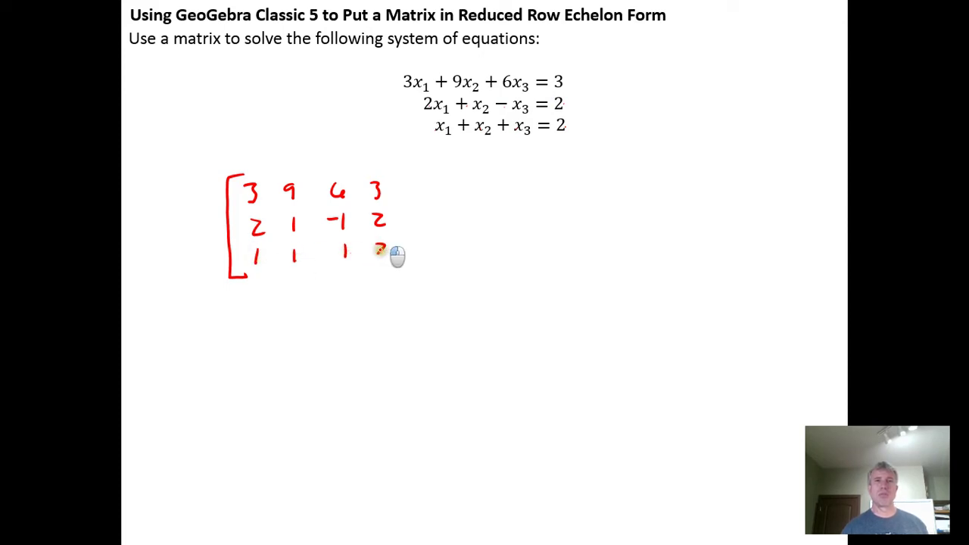
mouse_move(392, 166)
mouse_down()
mouse_move(402, 171)
mouse_move(409, 264)
mouse_move(391, 277)
mouse_up()
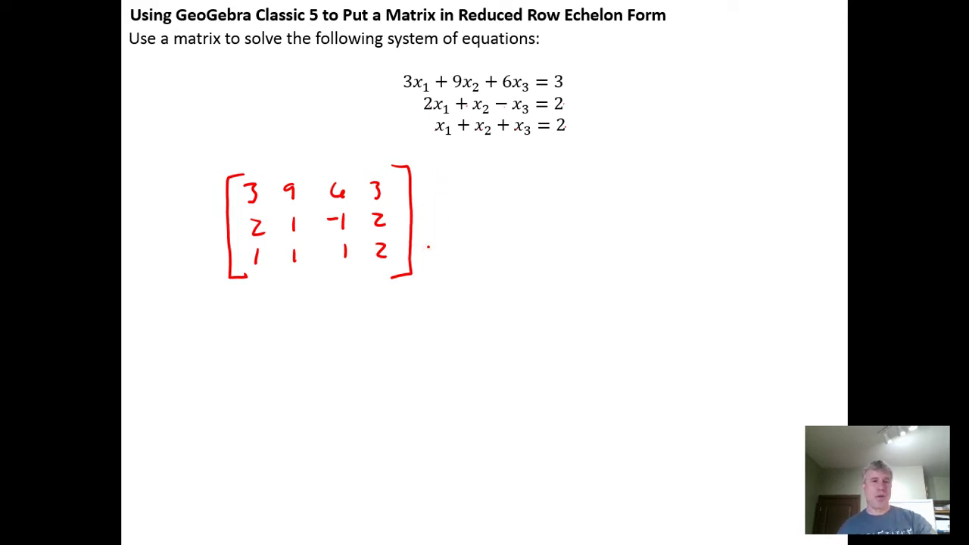
key(Escape)
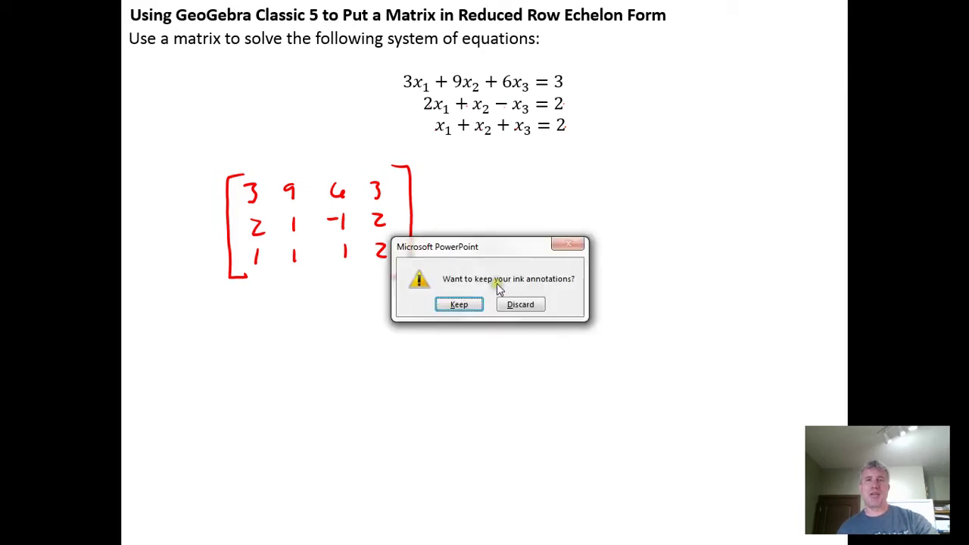
Keep the ink annotations, restore the PowerPoint window and bring GeoGebra to the front.
click(457, 305)
double_click(527, 12)
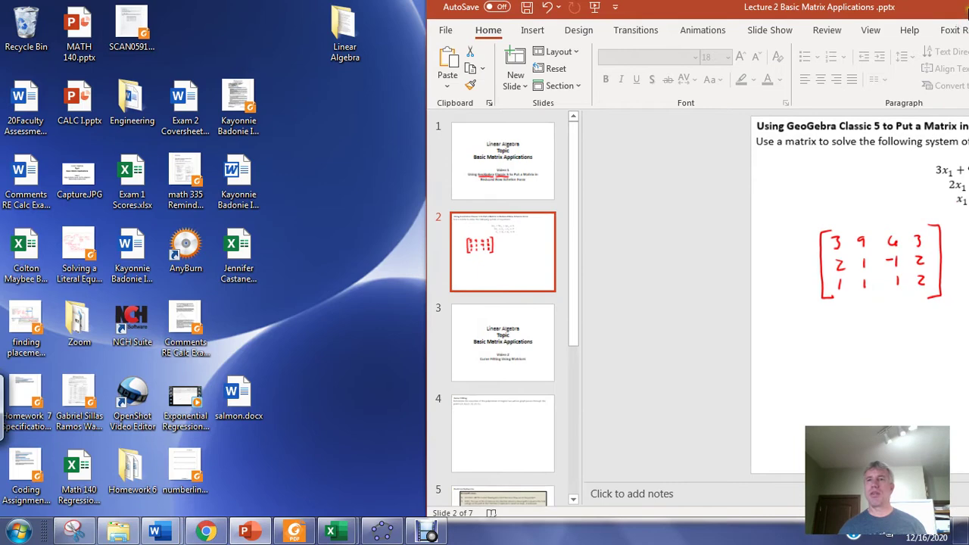
click(381, 532)
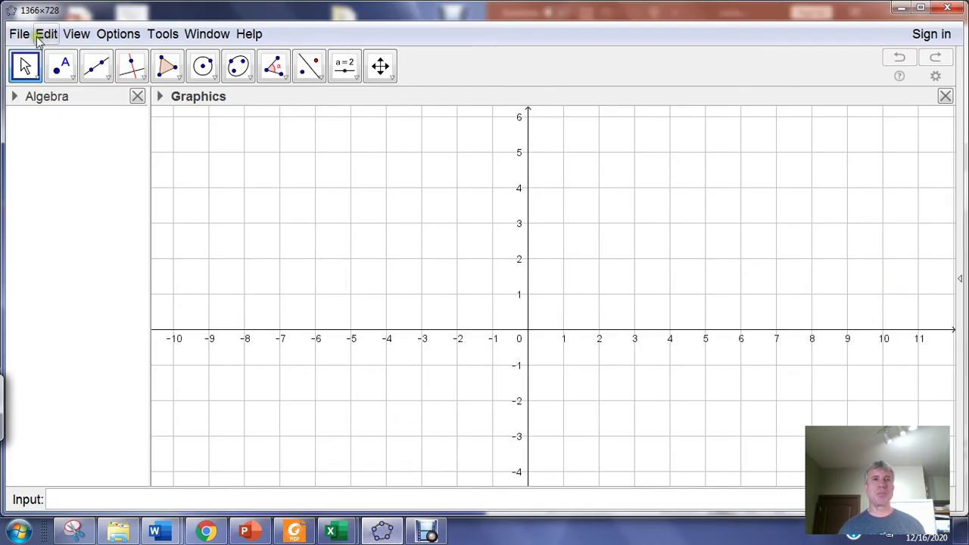
Replace the Graphics view with the Spreadsheet view.
drag(614, 11, 390, 38)
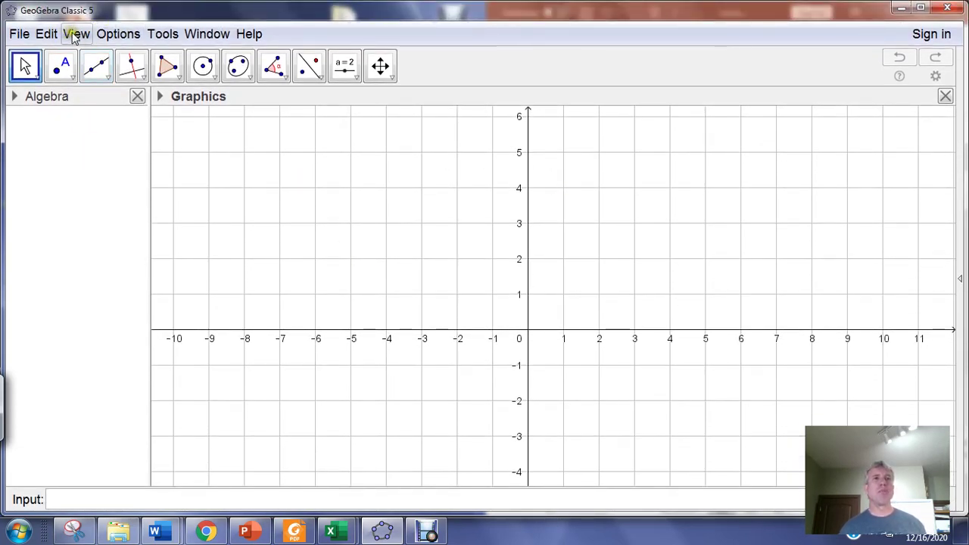
click(76, 35)
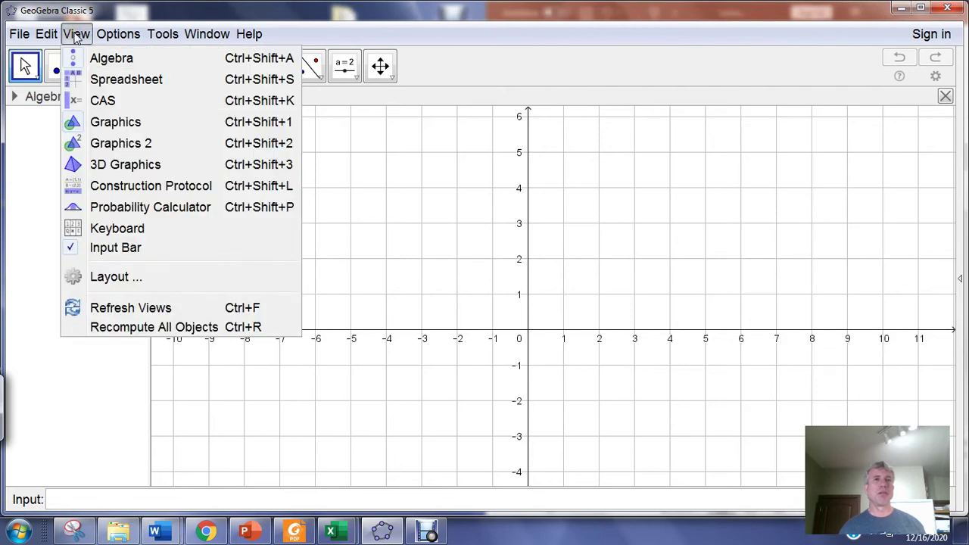
click(103, 80)
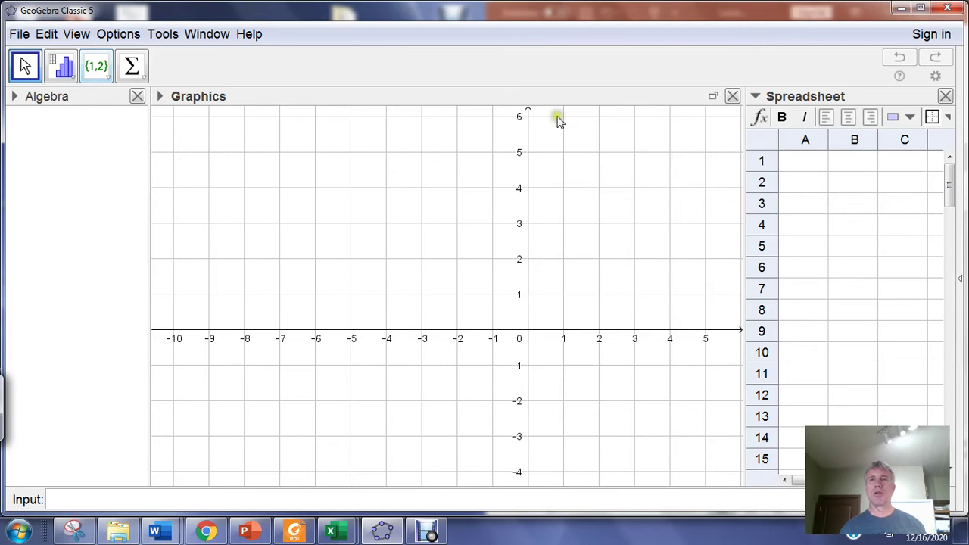
click(733, 97)
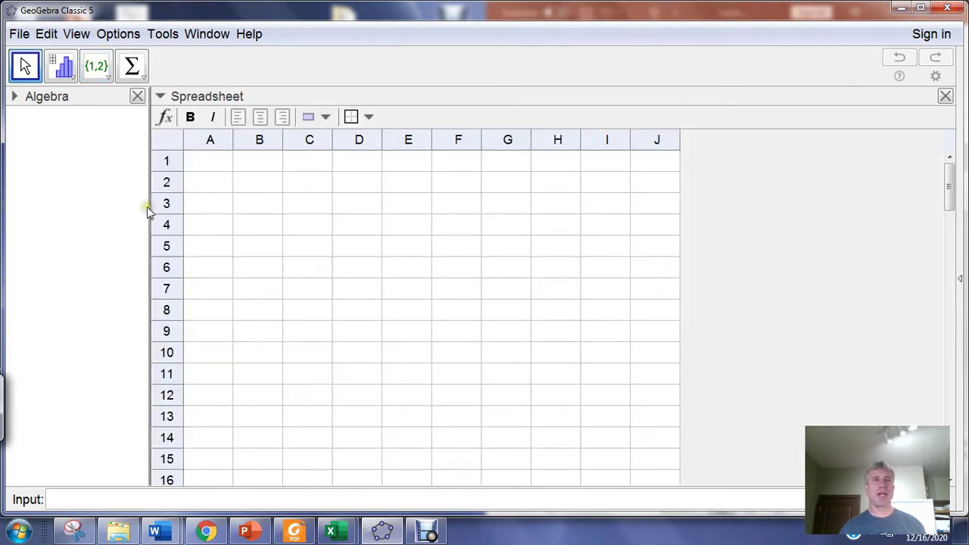
Dock GeoGebra on the left half of the screen and widen the spreadsheet to columns A–G.
drag(150, 206, 385, 223)
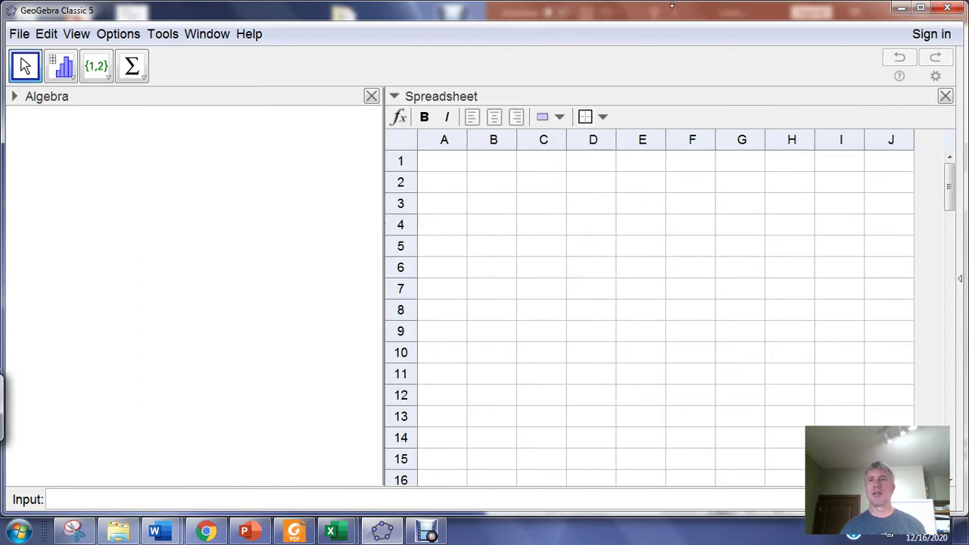
drag(687, 13, 3, 19)
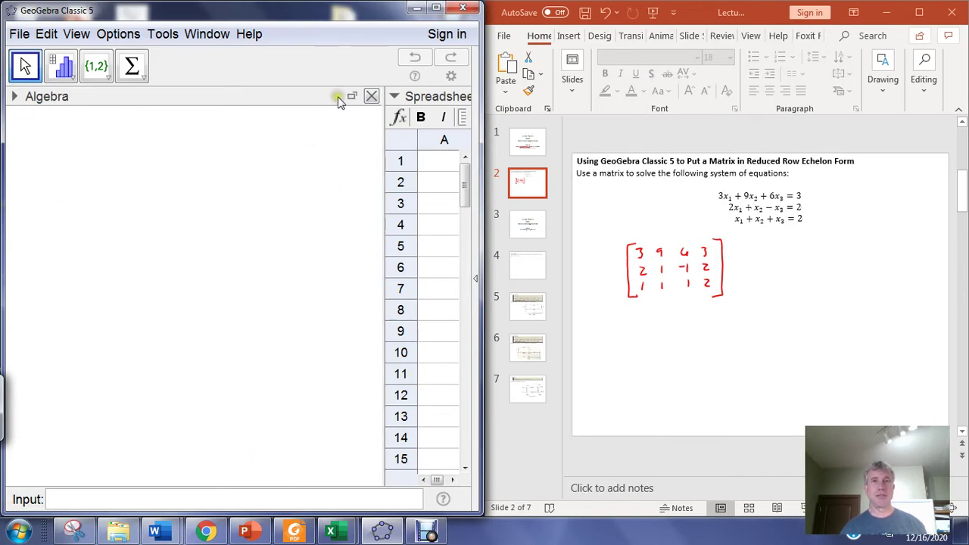
drag(382, 141, 98, 141)
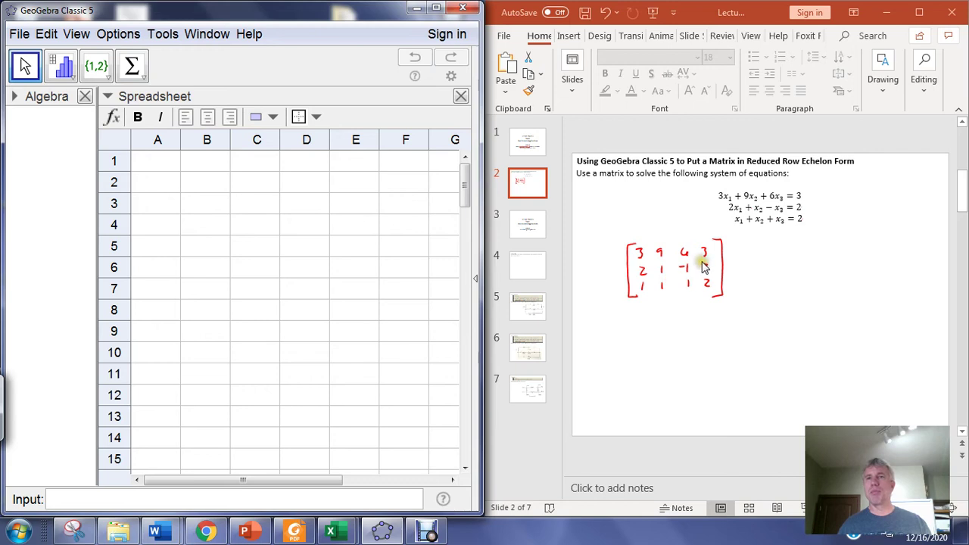
Enter the first row 3, 9, 6, 3 into cells A3:D3.
click(169, 210)
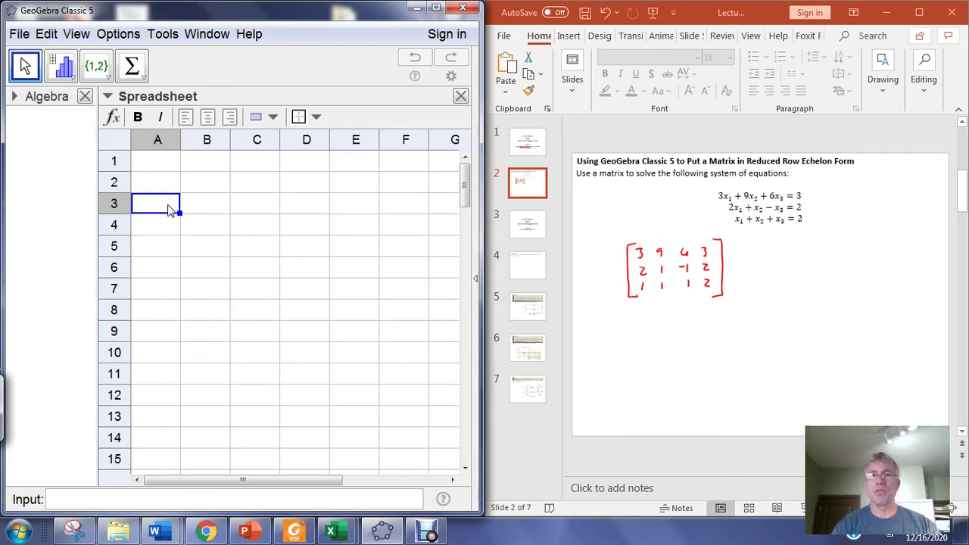
text(3)
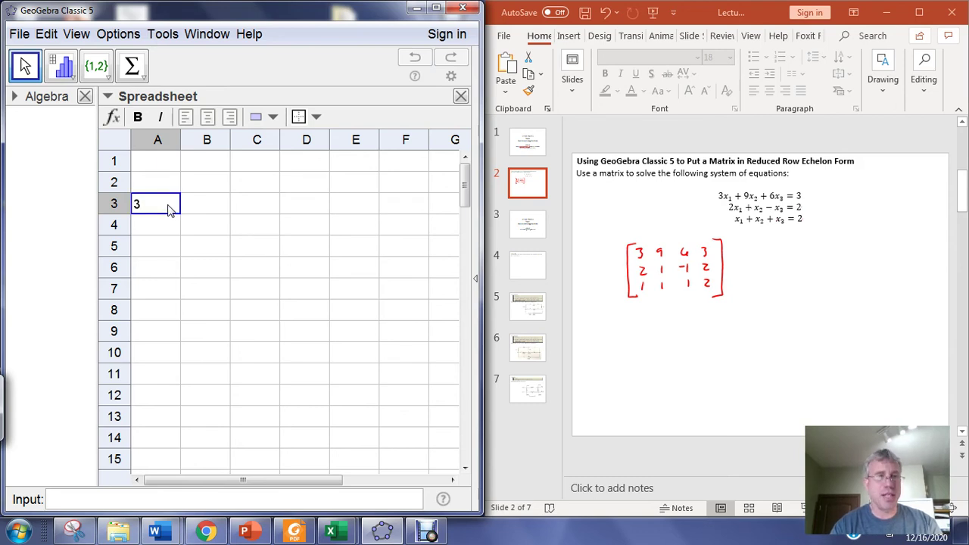
key(Tab)
text(9)
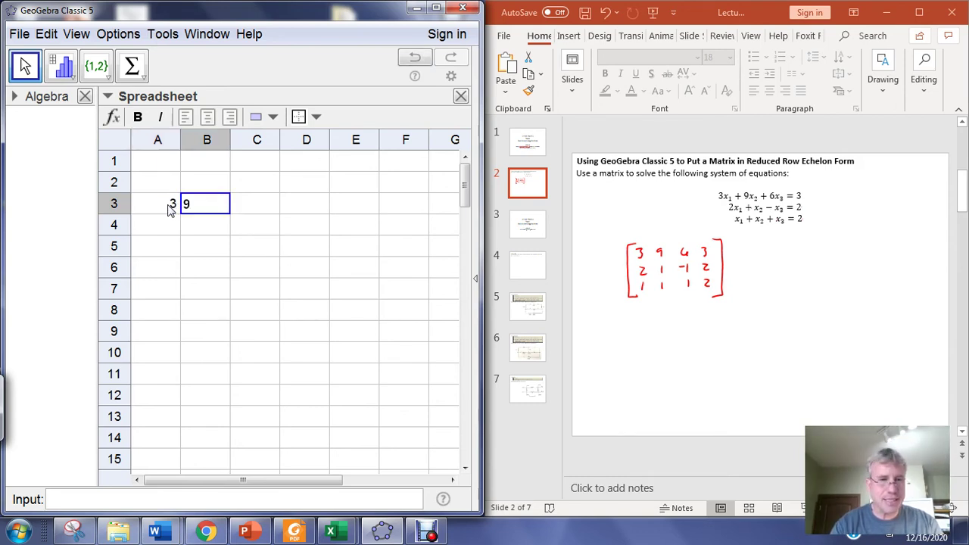
key(Tab)
text(6)
key(Tab)
text(3)
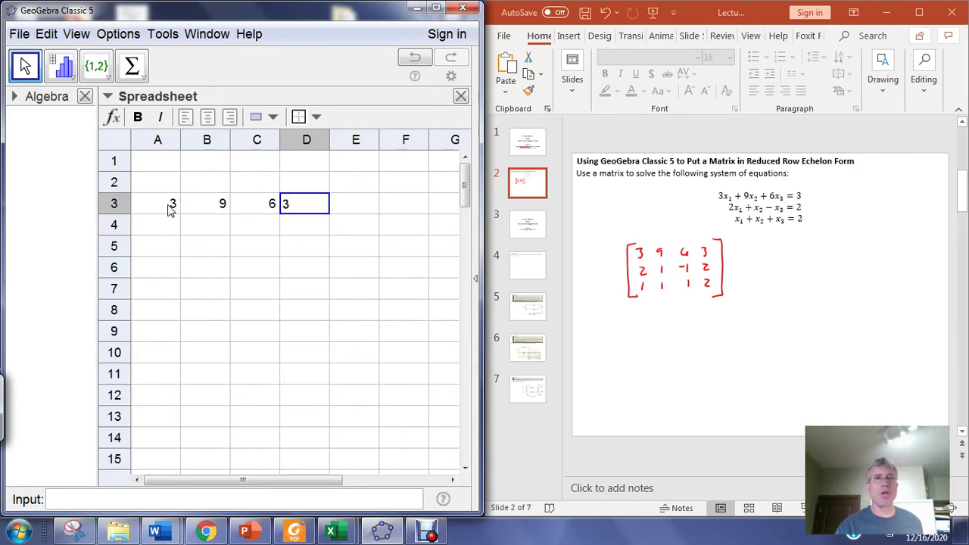
key(Return)
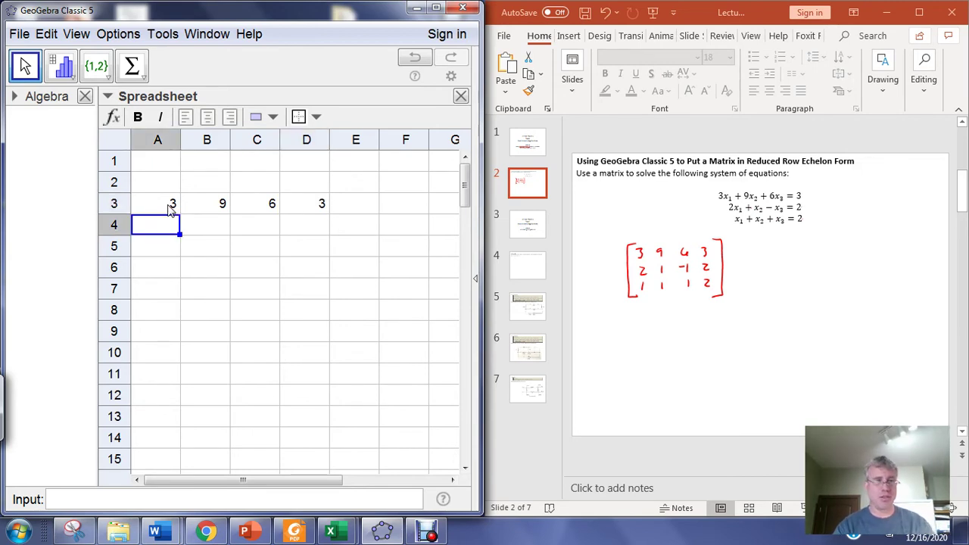
Enter the second row 2, 1, −1, 2 into cells A4:D4.
text(2)
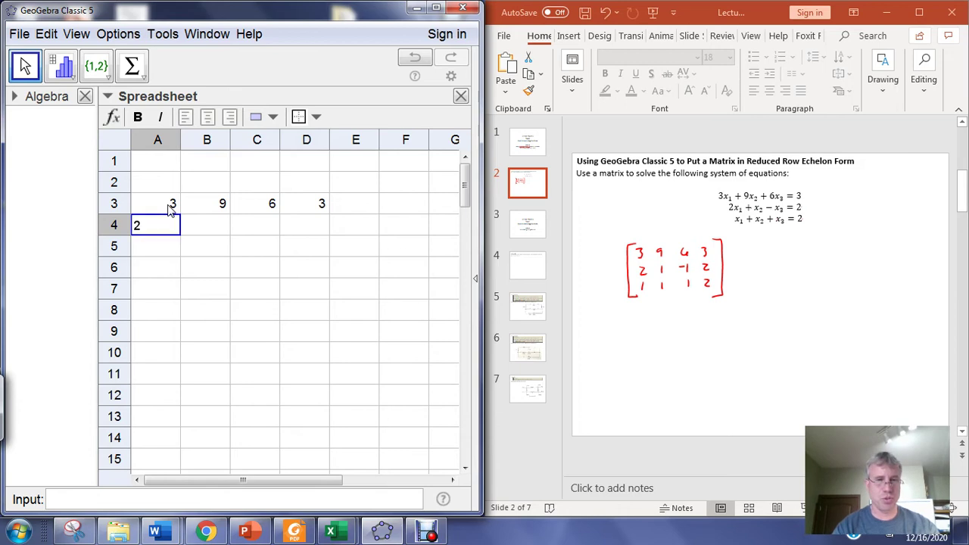
key(Tab)
text(1)
key(Tab)
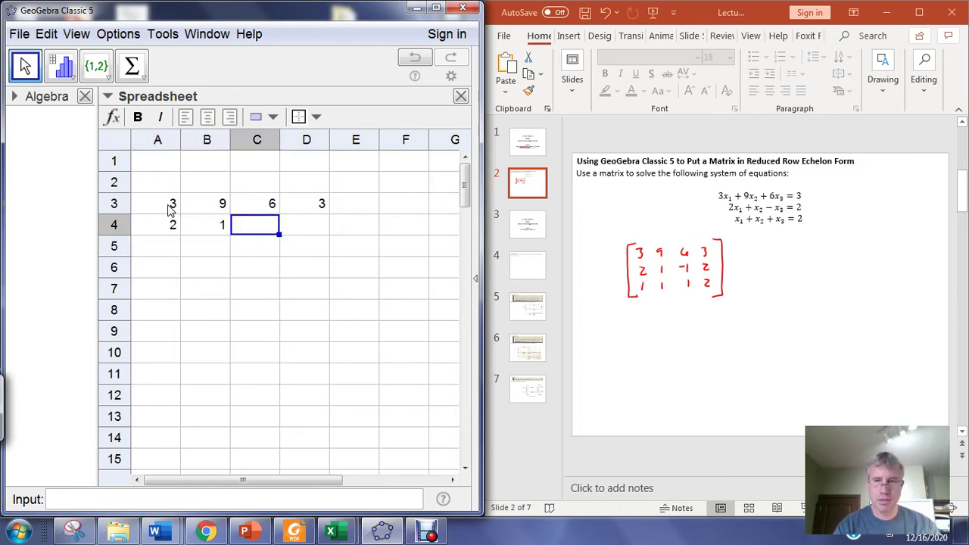
text(-1)
key(Tab)
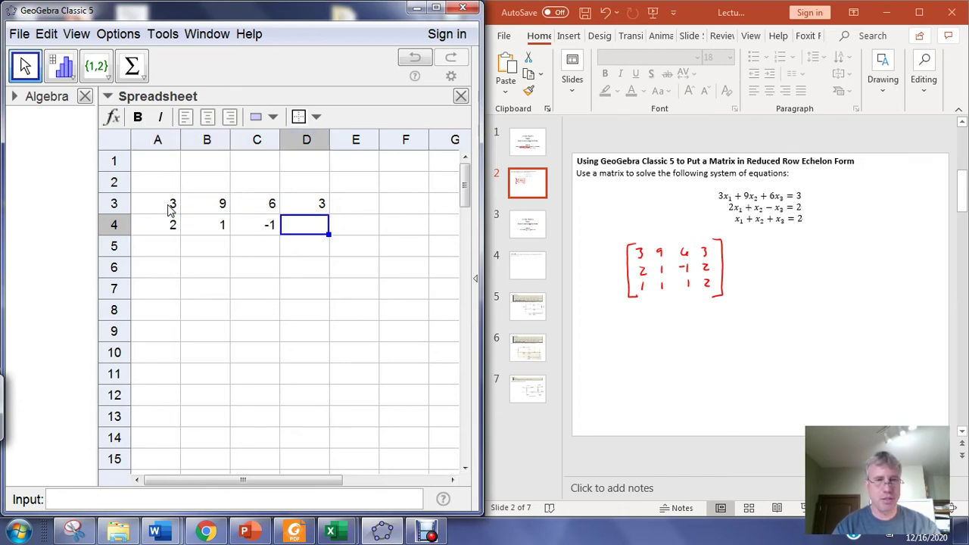
text(2)
key(Return)
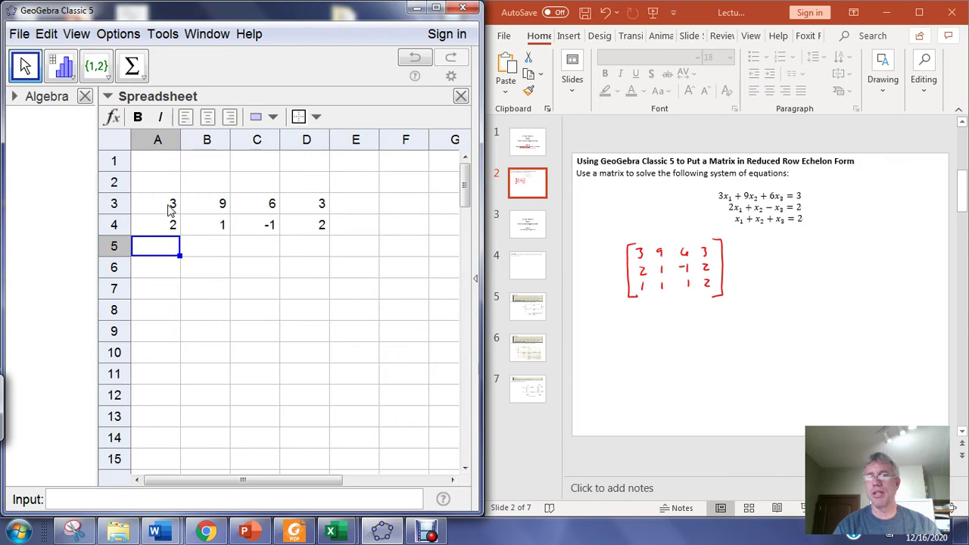
Enter the third row 1, 1, 1, 2 into A5:D5 and select the range A3:D5.
text(1)
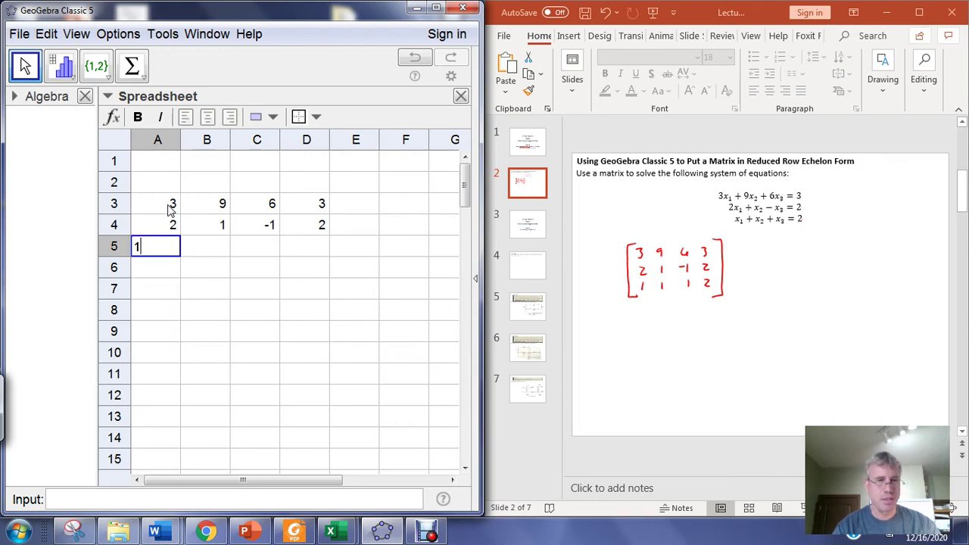
key(Tab)
text(1)
key(Tab)
text(1)
key(Tab)
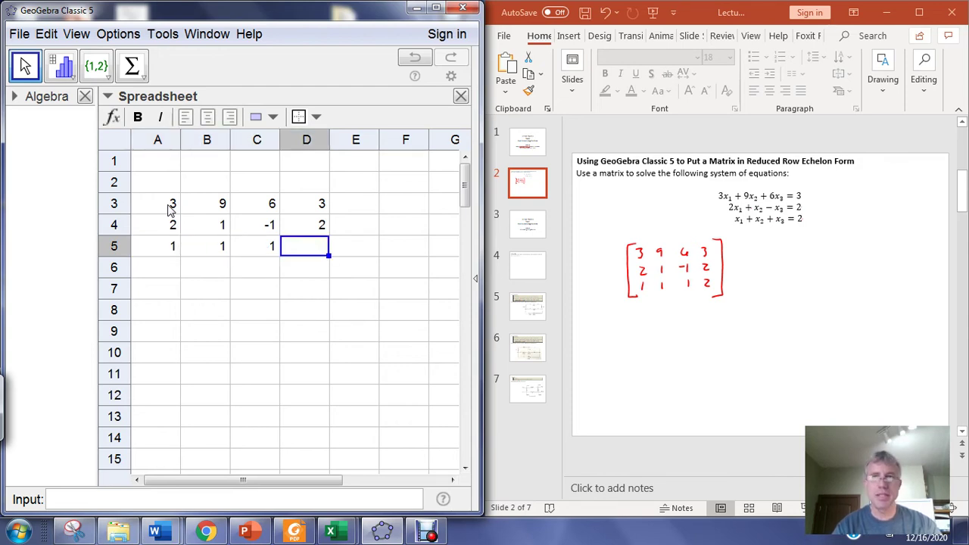
text(2)
key(Return)
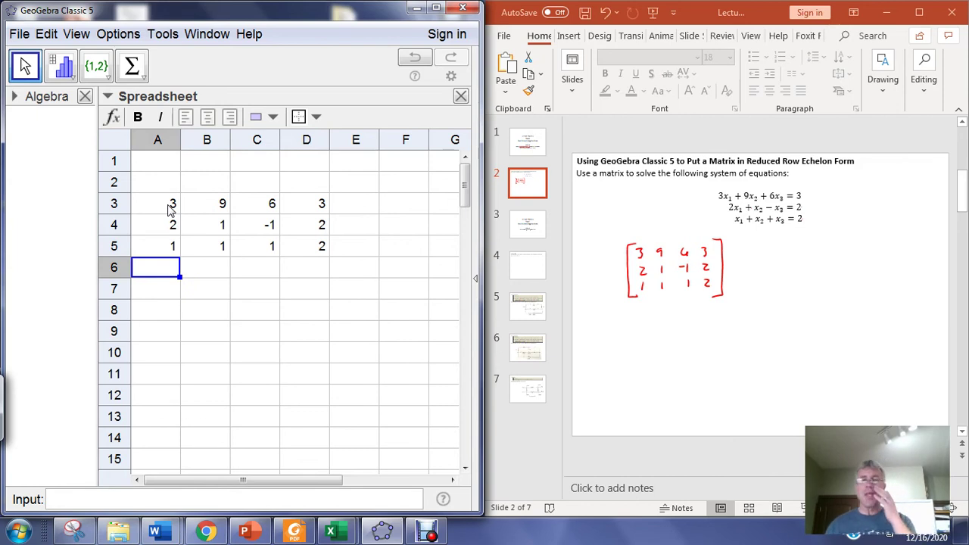
click(367, 303)
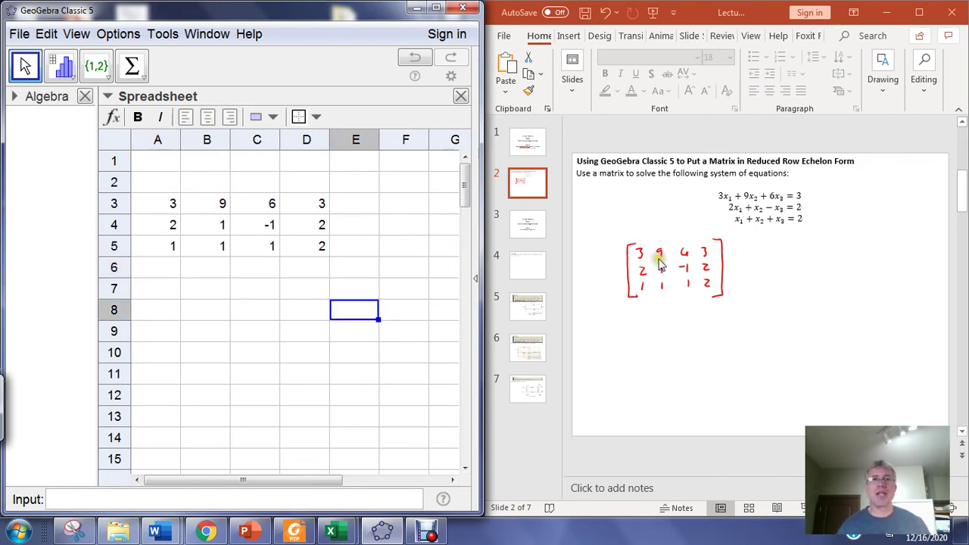
click(223, 282)
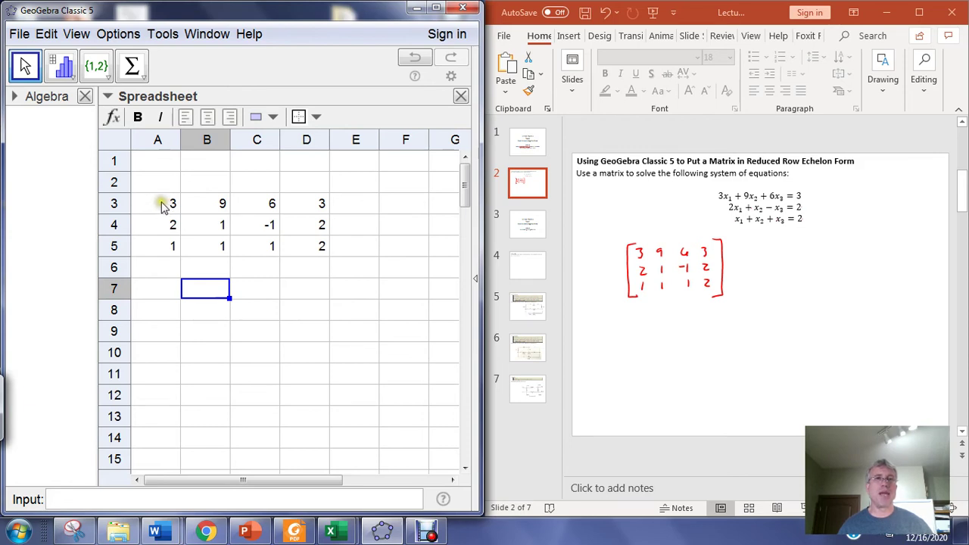
drag(161, 205, 322, 258)
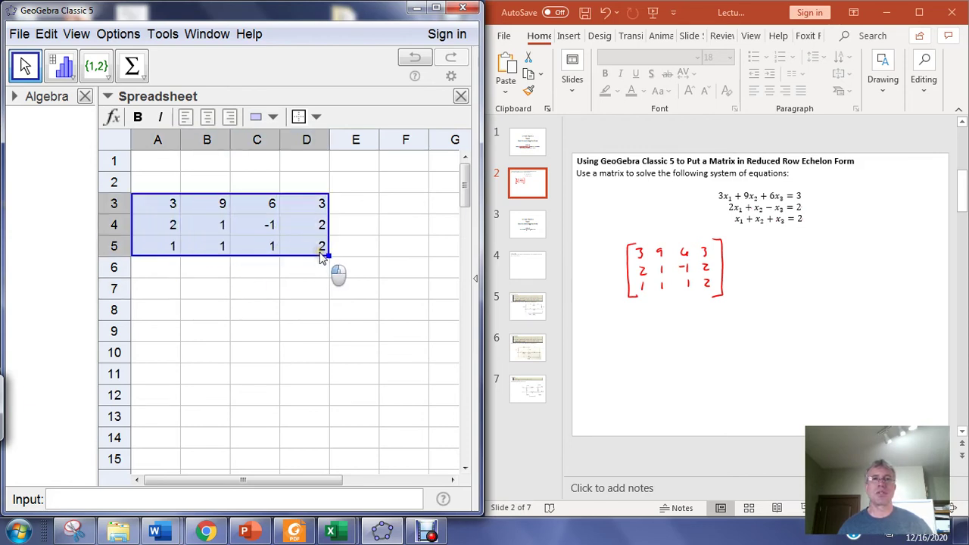
Create matrix m1 from A3:D5, maximize the window and widen the Algebra view to show it.
right_click(290, 206)
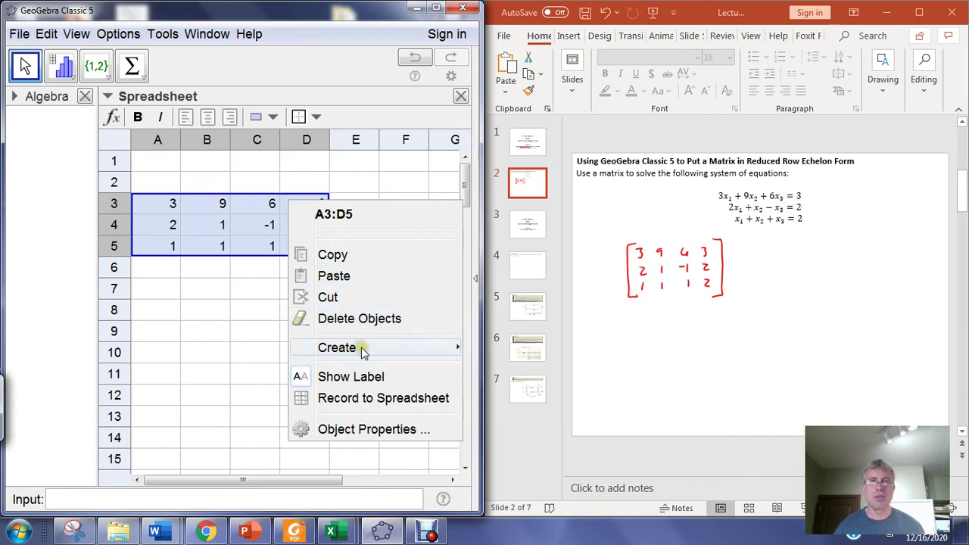
mouse_move(363, 353)
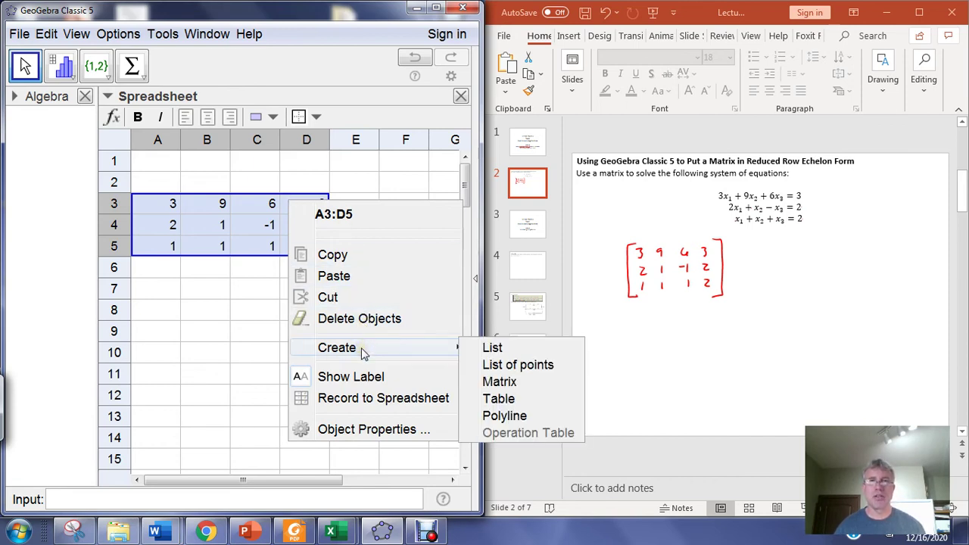
click(501, 381)
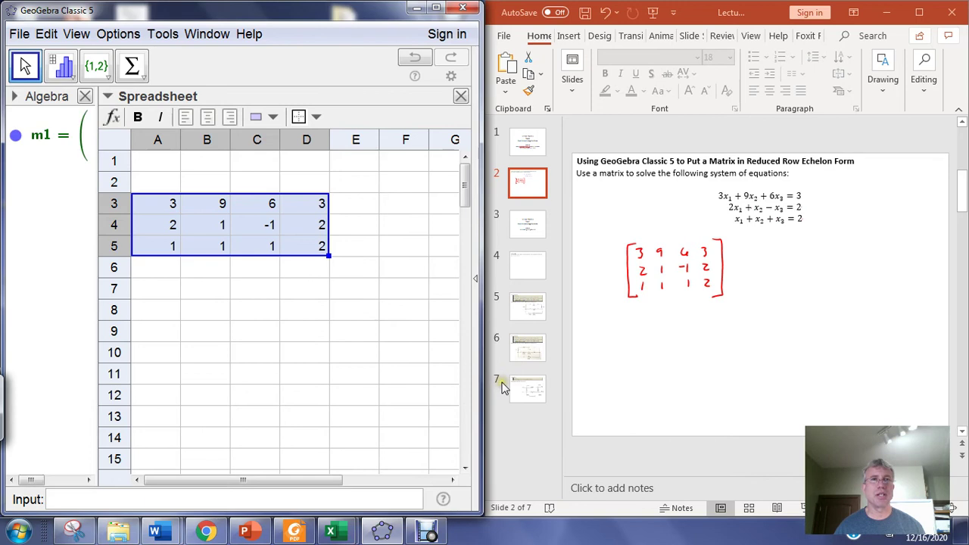
click(437, 8)
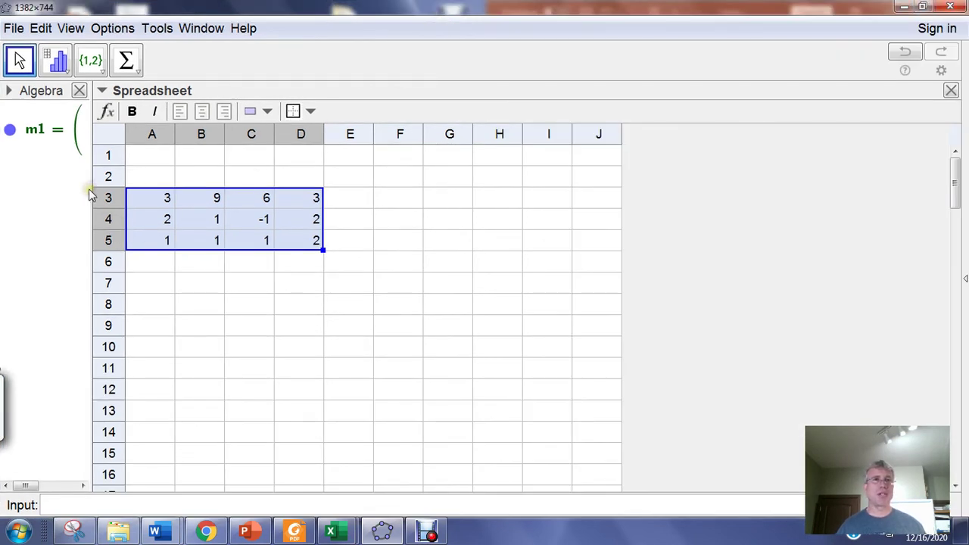
drag(91, 183, 378, 217)
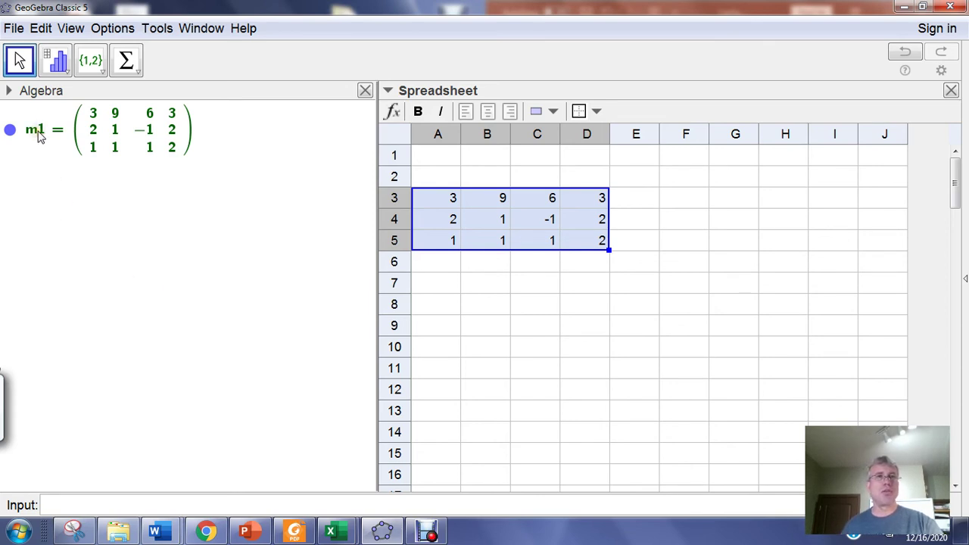
mouse_move(40, 134)
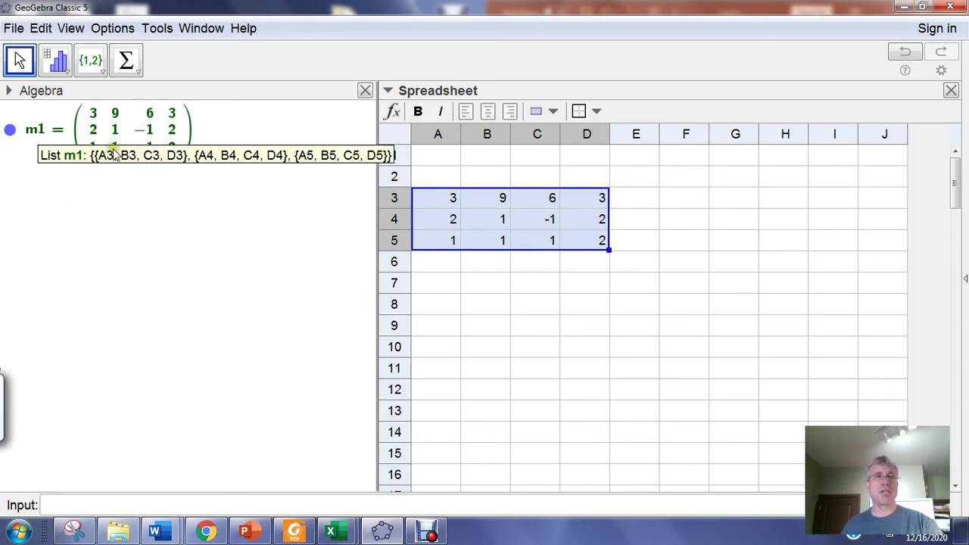
Rename the matrix object m1 in the Algebra view to A.
right_click(42, 136)
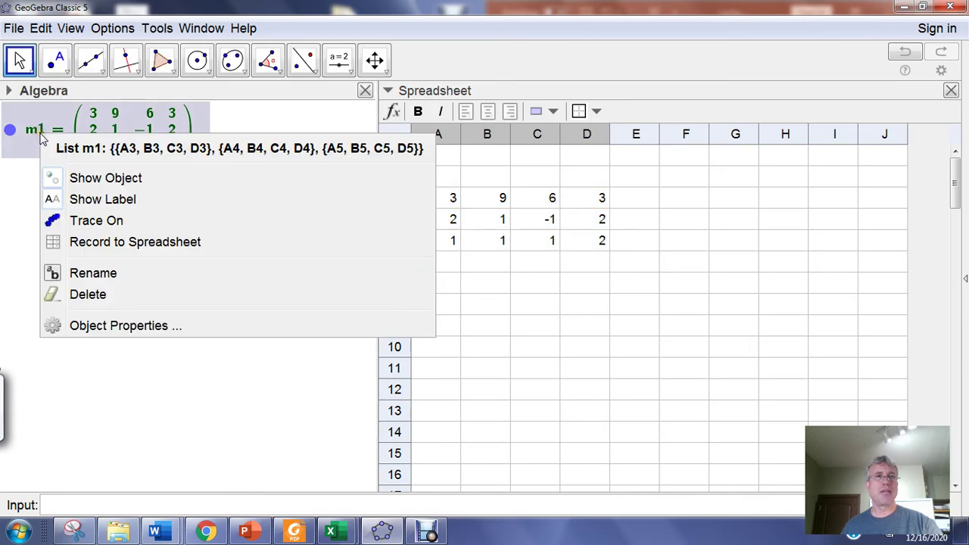
click(93, 276)
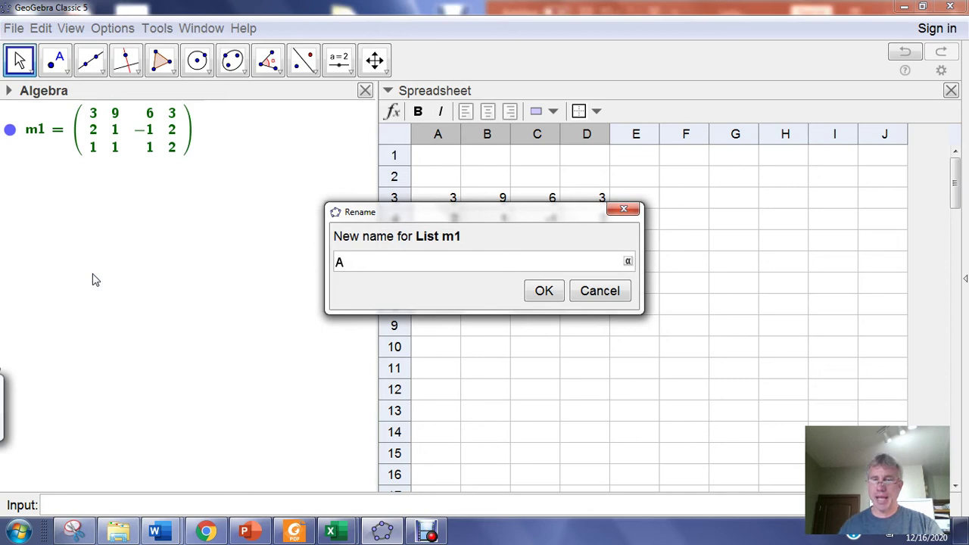
click(556, 296)
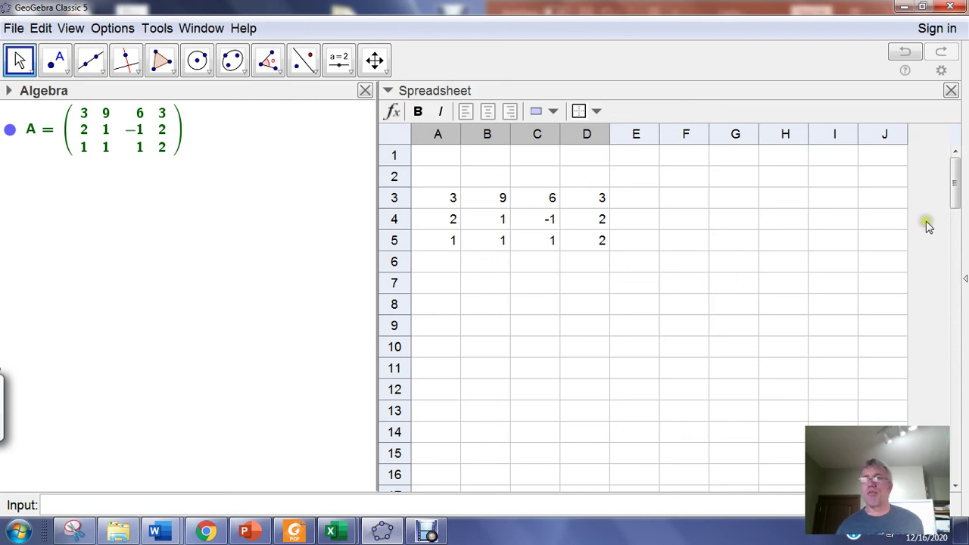
Close the spreadsheet, open the CAS view and widen it beside the Algebra view.
click(951, 91)
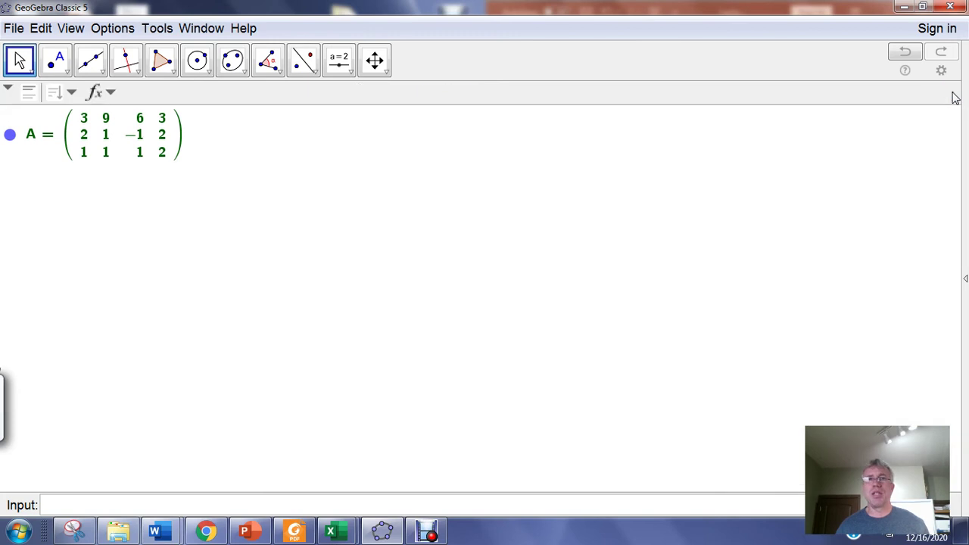
click(70, 27)
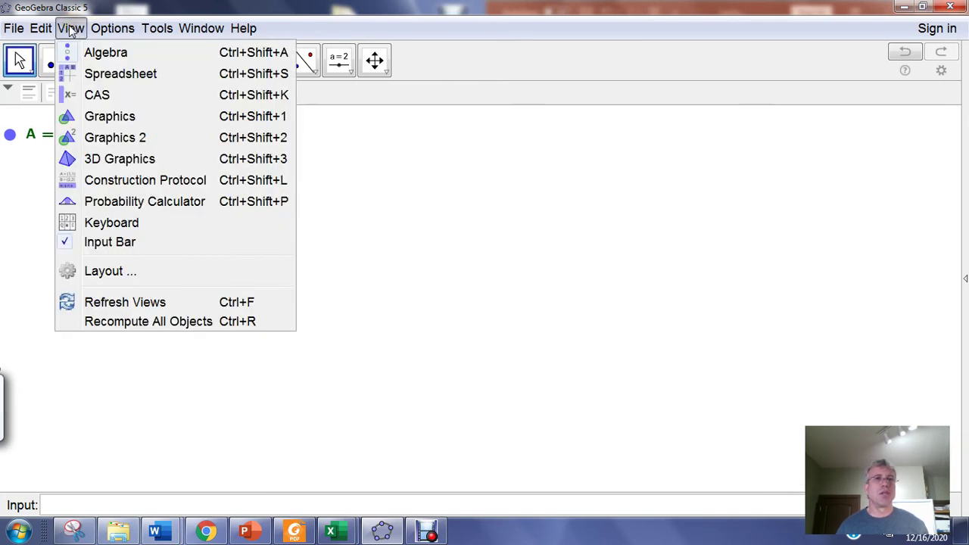
click(110, 96)
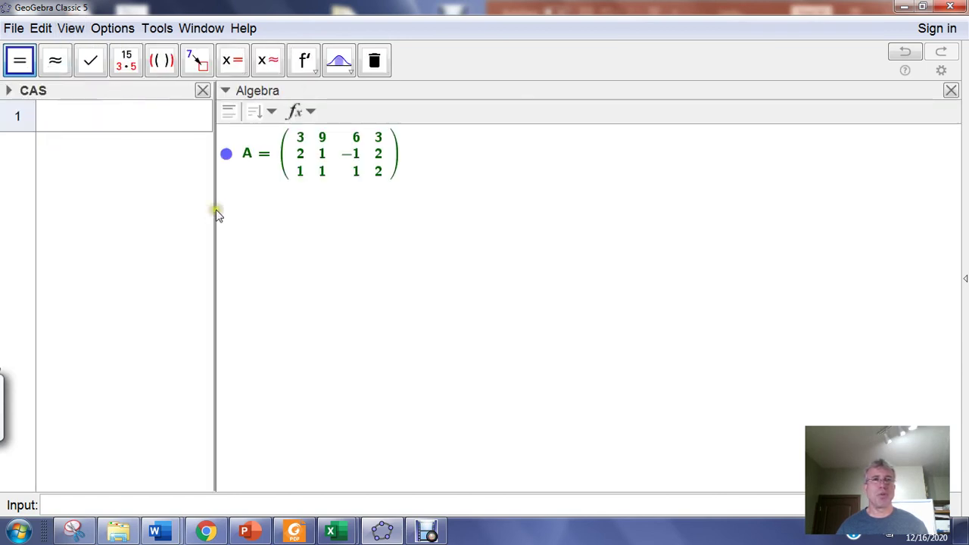
click(213, 222)
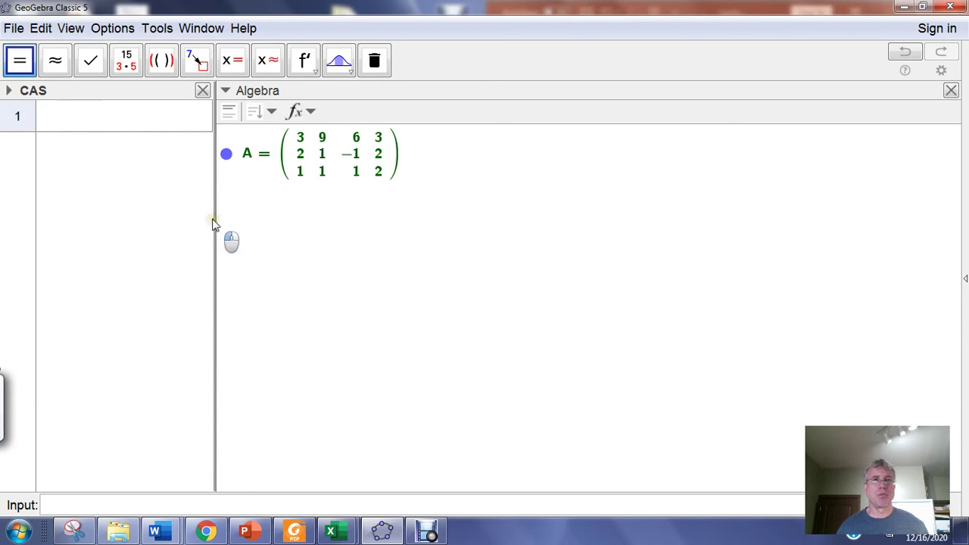
drag(214, 219, 362, 246)
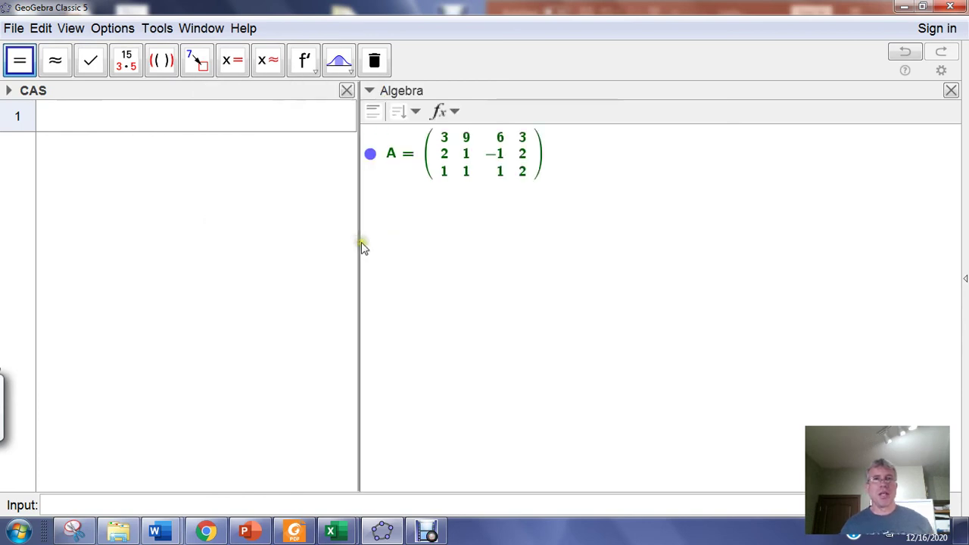
click(95, 118)
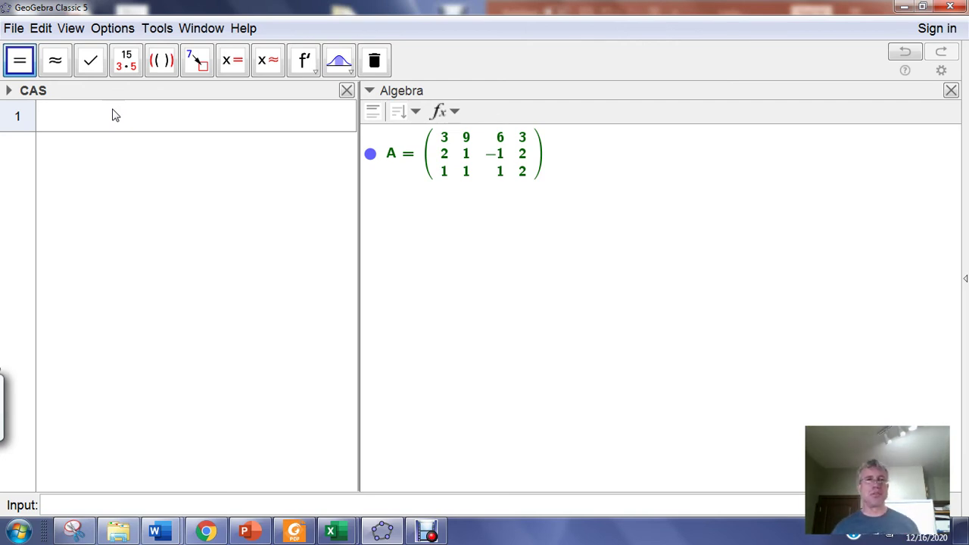
click(113, 113)
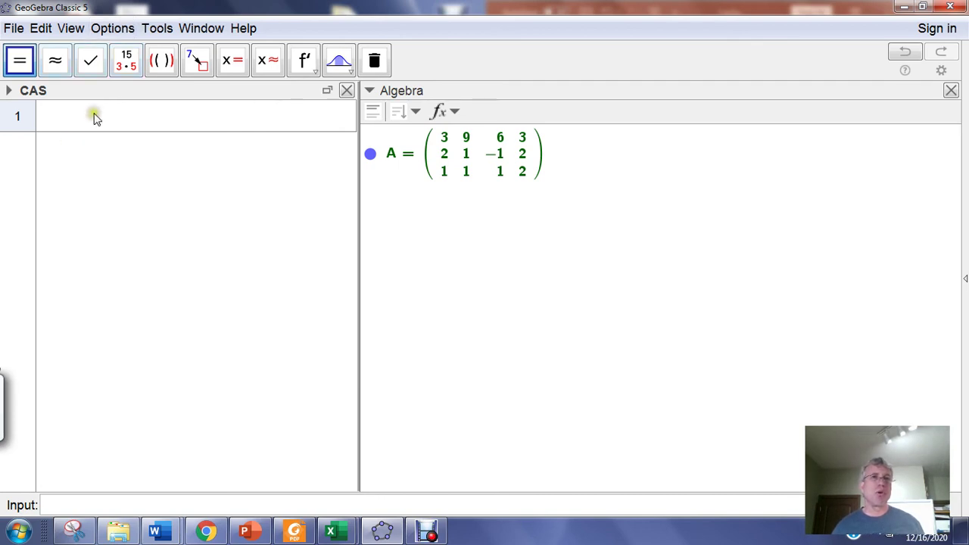
Enter ReducedRowEchelonForm(A) in CAS row 1 using the redu autocomplete suggestion.
click(93, 114)
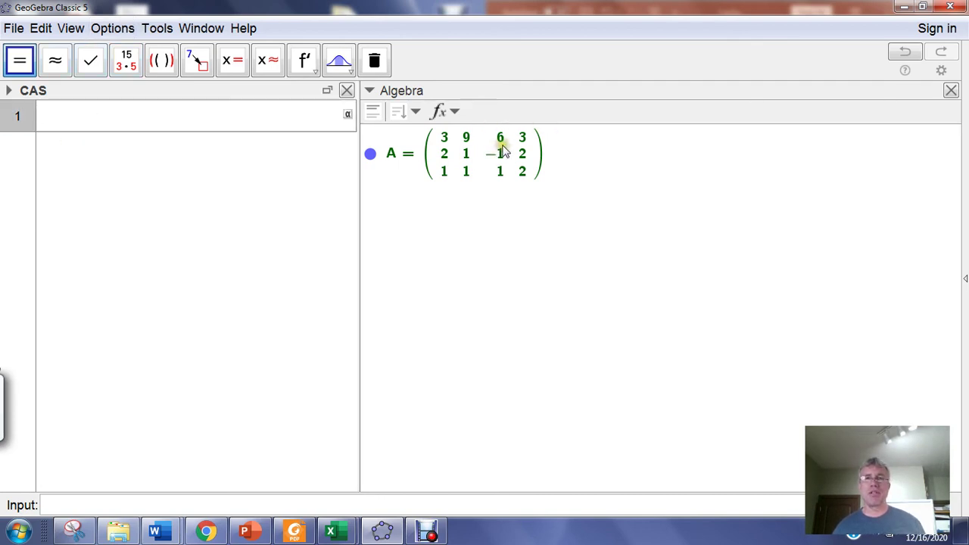
click(135, 115)
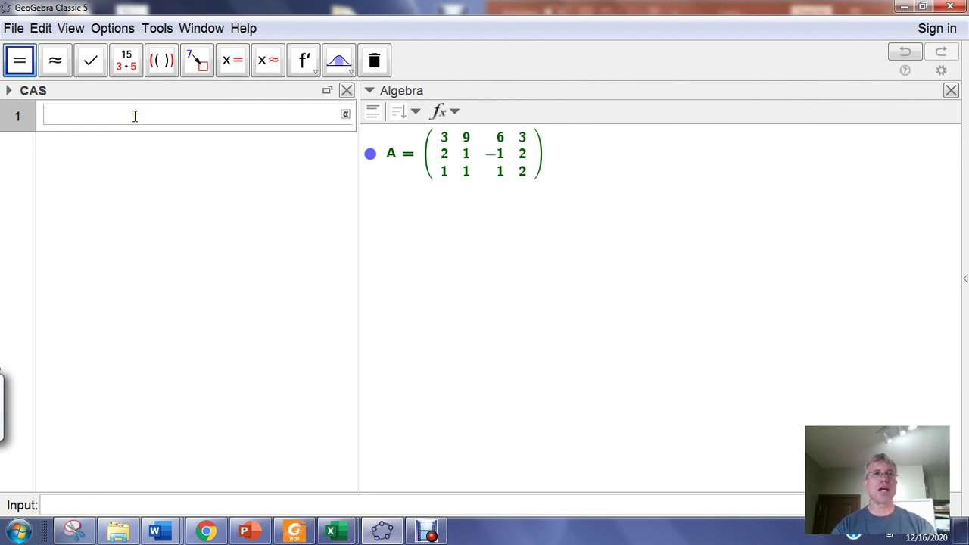
text(redu)
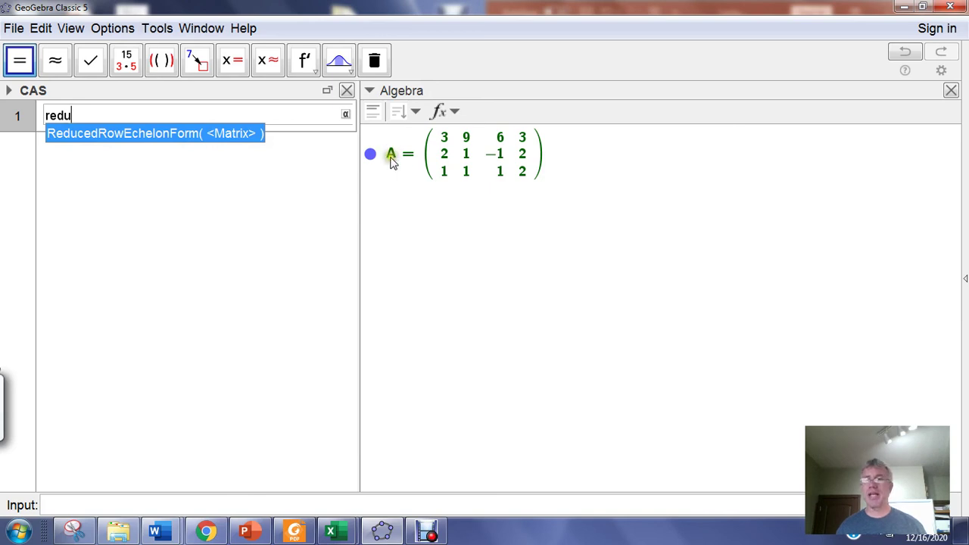
mouse_move(393, 162)
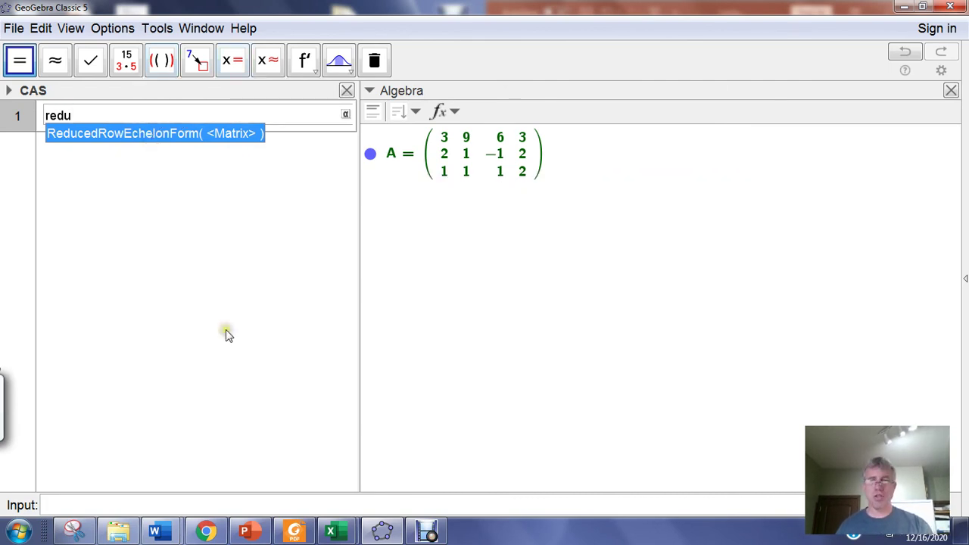
key(Return)
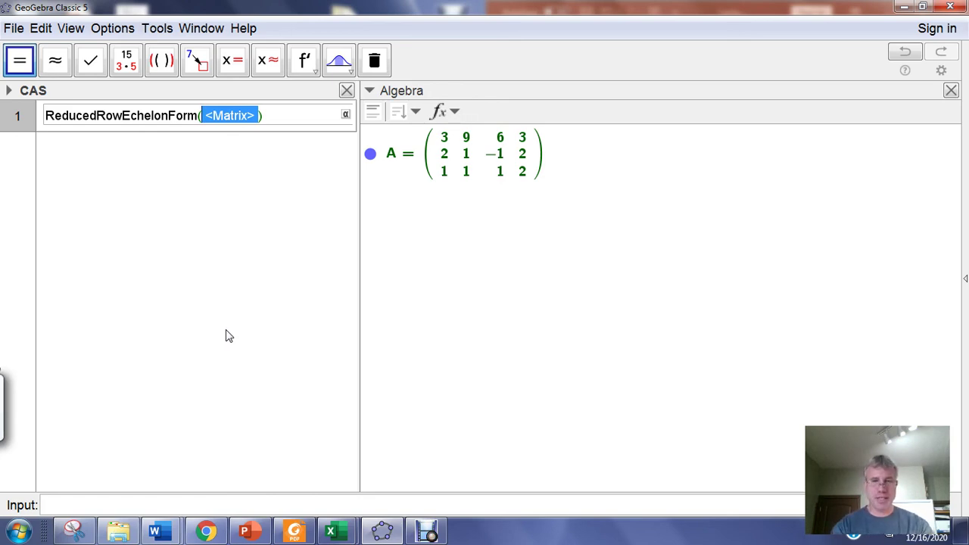
text(A)
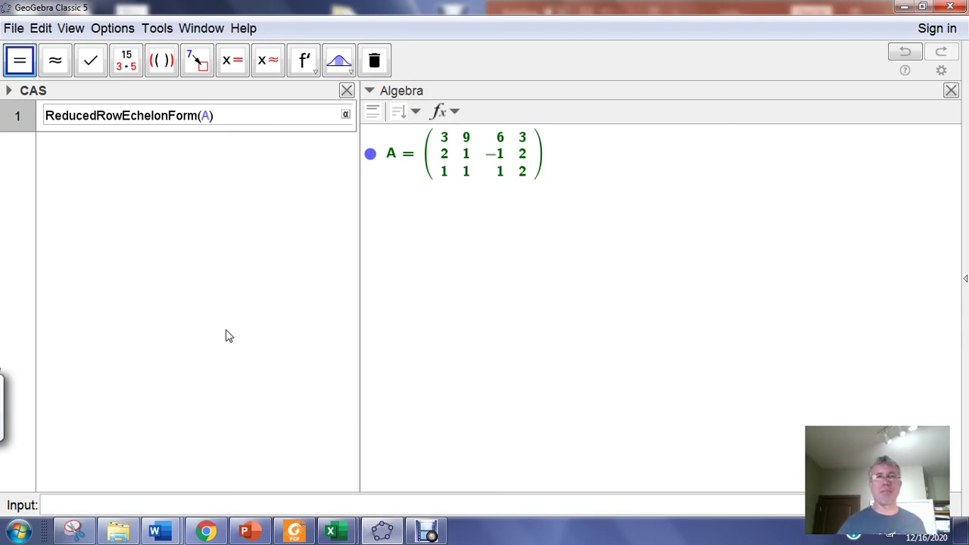
key(Return)
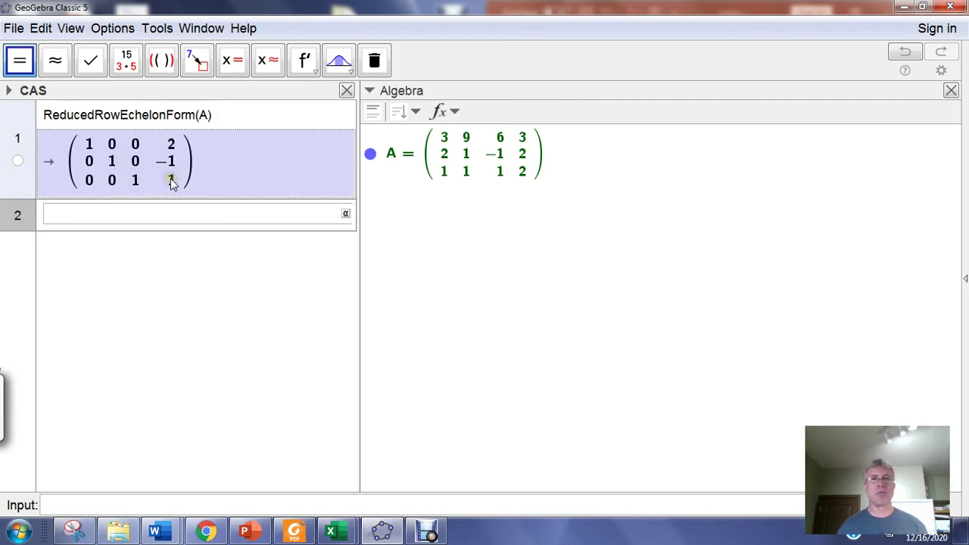
Review the result: the identity matrix with last column 2, −1, 1.
mouse_move(172, 182)
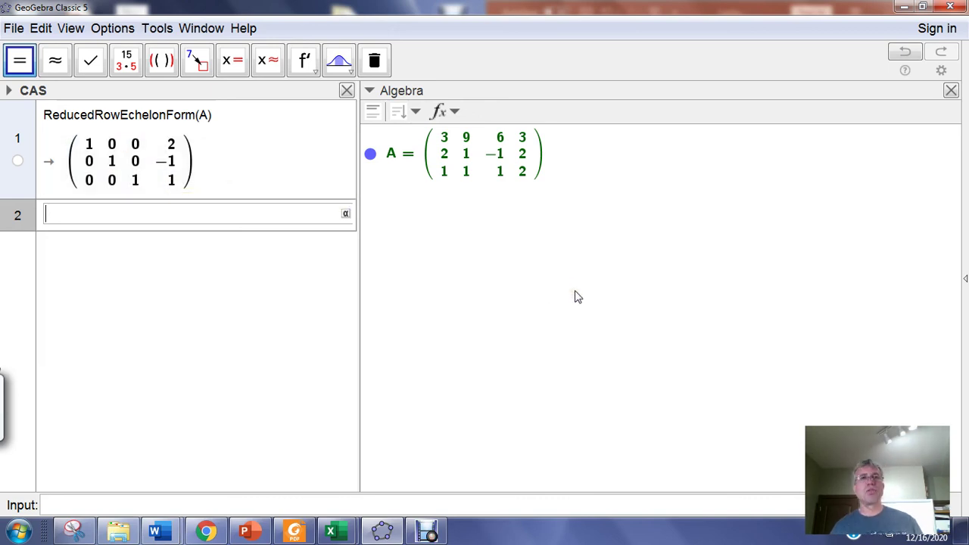